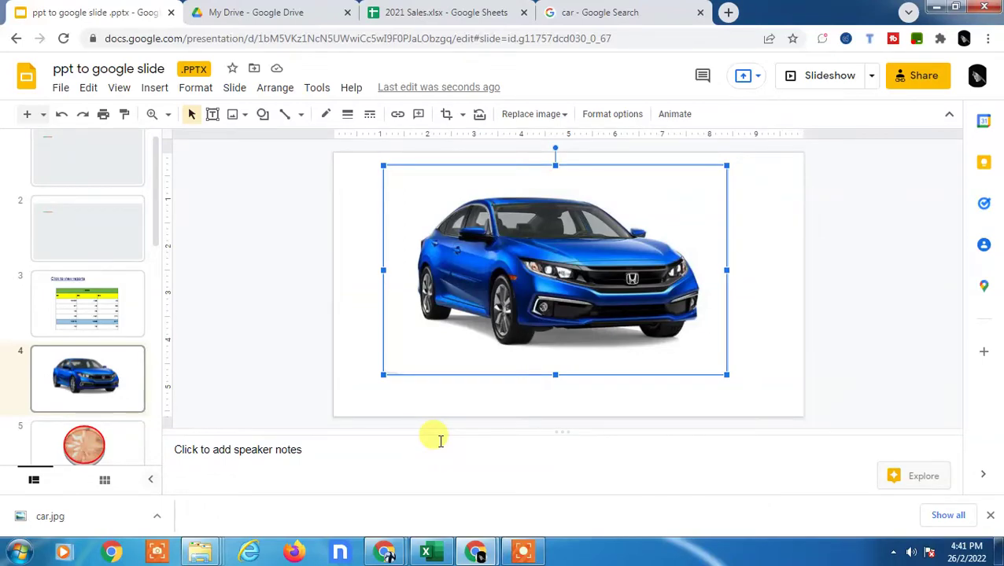
Shrink the car picture on slide 4 slightly and reposition it near the middle of the slide.
scroll(550, 234, "up", 1)
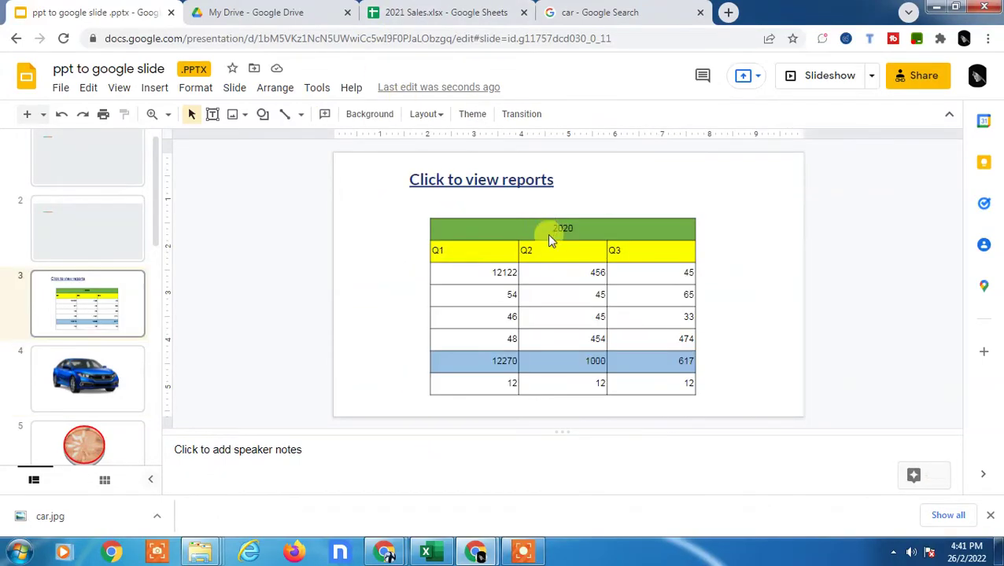
right_click(550, 240)
left_click(118, 376)
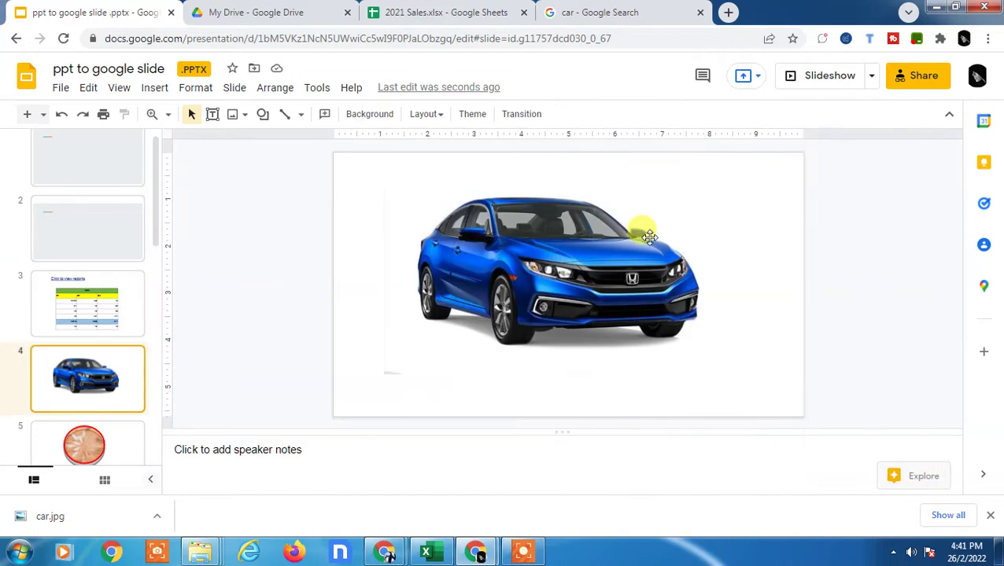
left_click(573, 232)
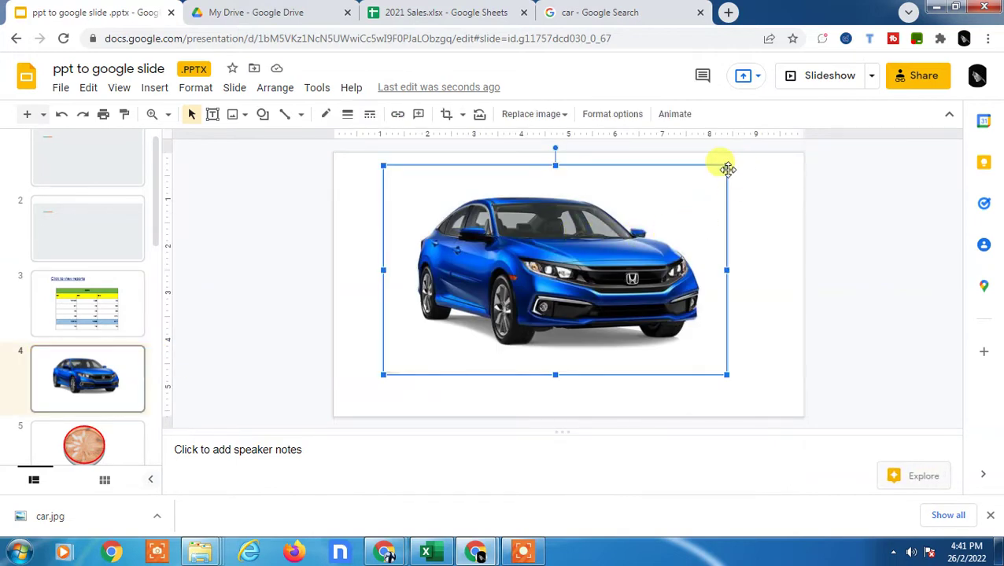
left_click_drag(723, 167, 712, 197)
left_click_drag(633, 222, 599, 221)
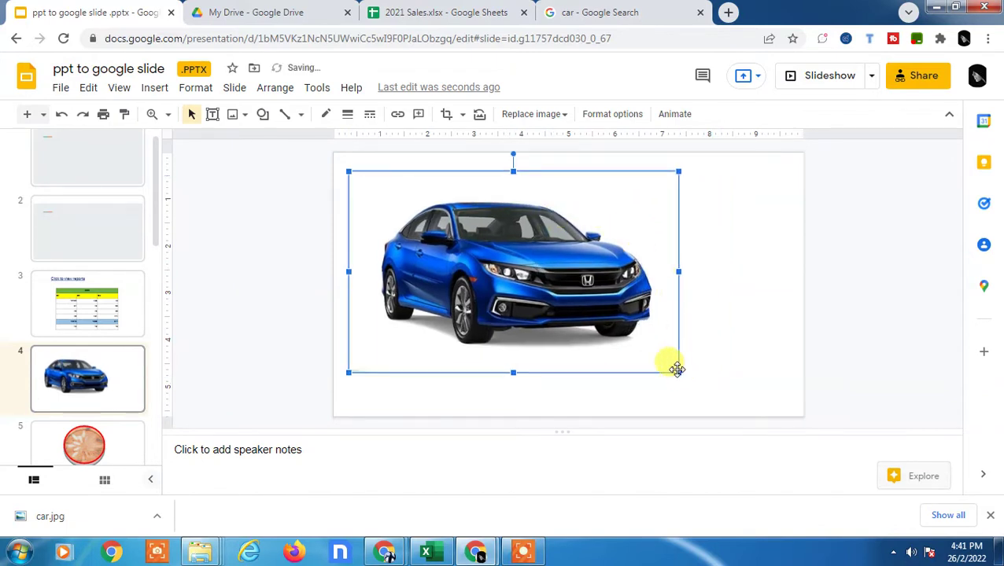
left_click_drag(587, 262, 520, 264)
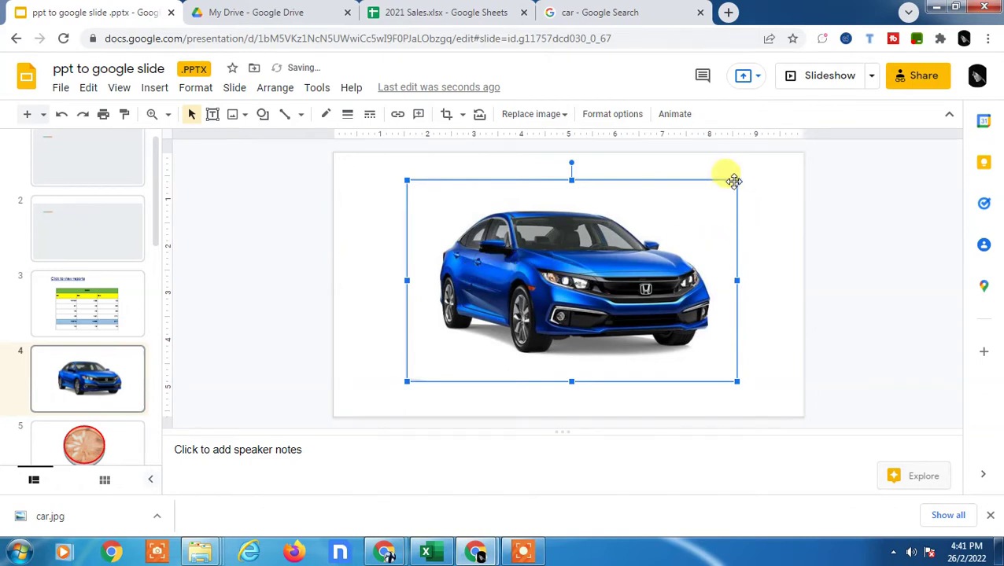
left_click_drag(582, 260, 533, 252)
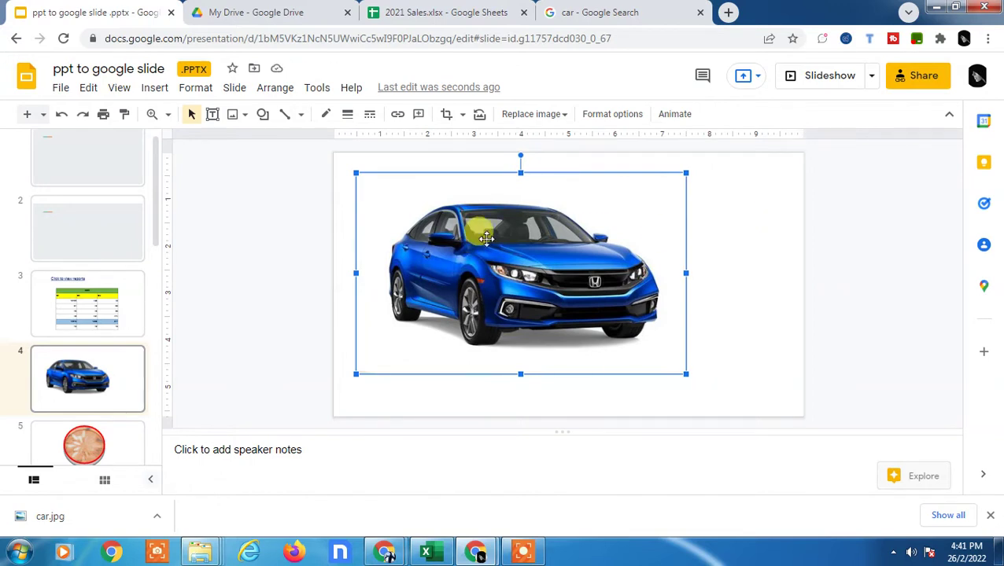
left_click_drag(470, 224, 513, 225)
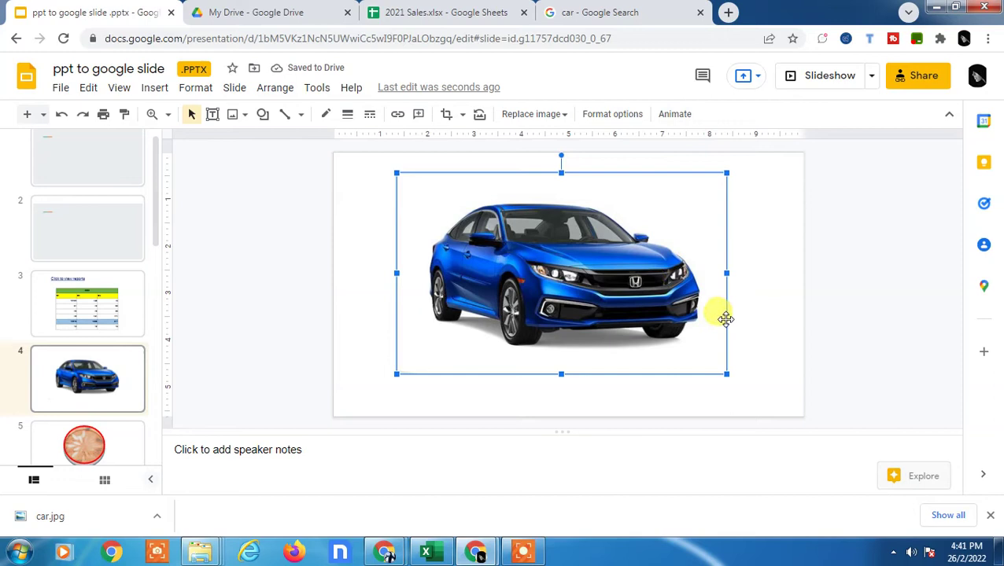
Copy the car picture on slide 4.
right_click(540, 236)
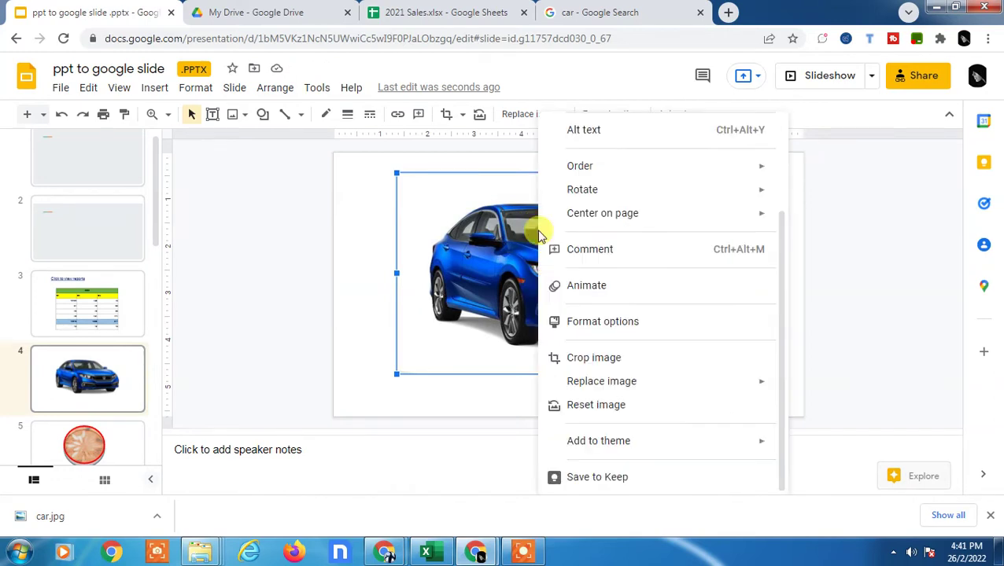
right_click(467, 214)
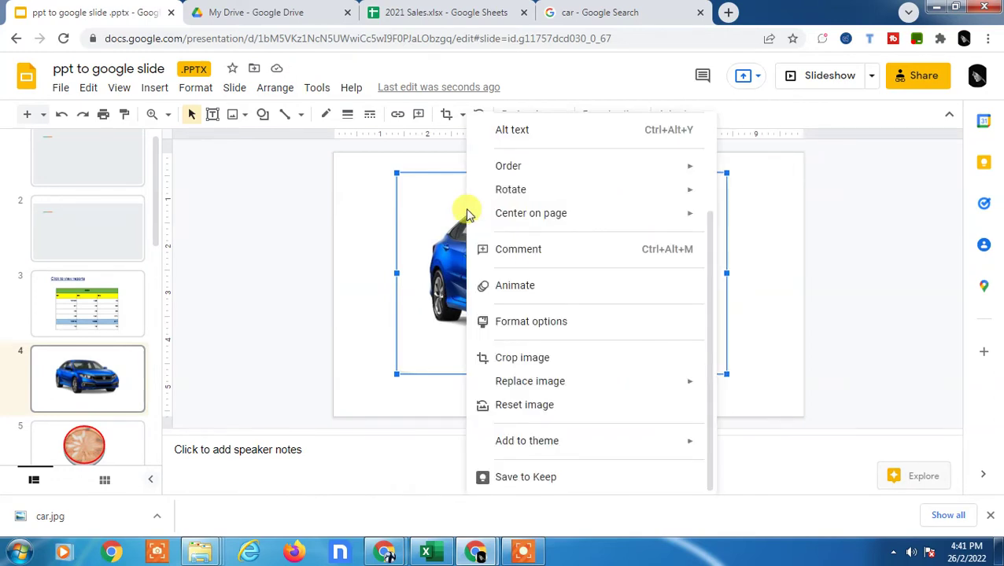
scroll(666, 352, "up", 2)
scroll(668, 356, "down", 2)
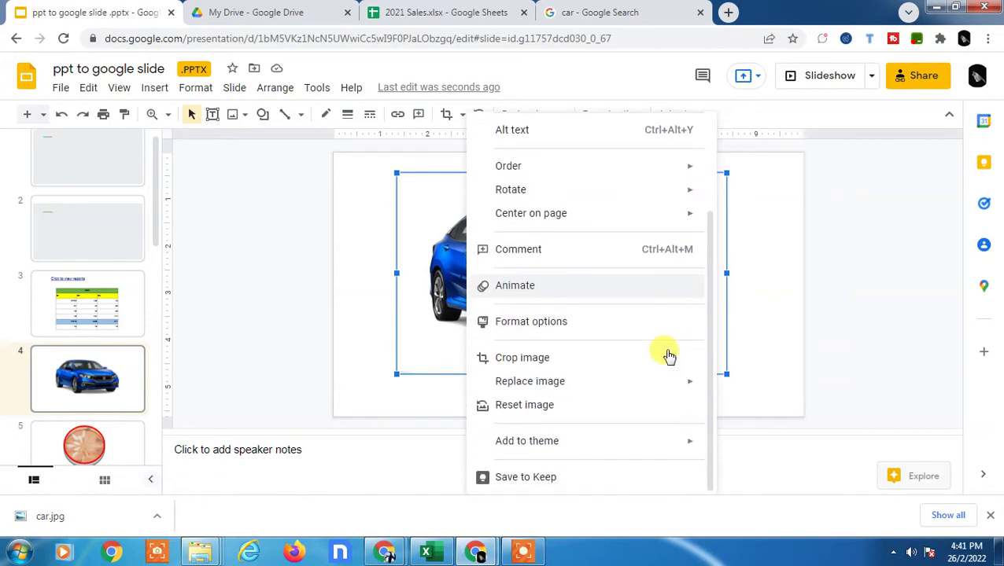
left_click(436, 236)
right_click(551, 227)
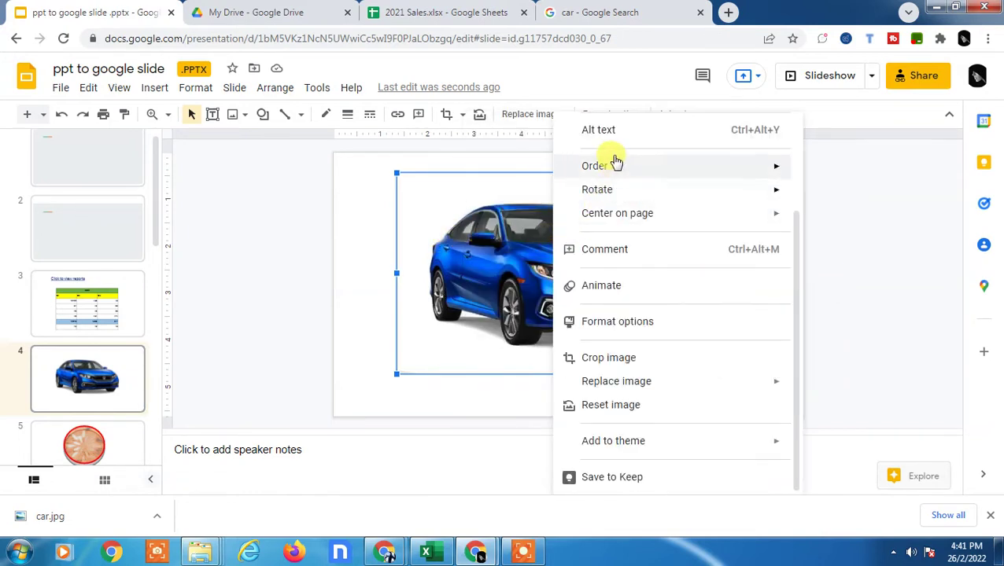
left_click(487, 261)
right_click(487, 262)
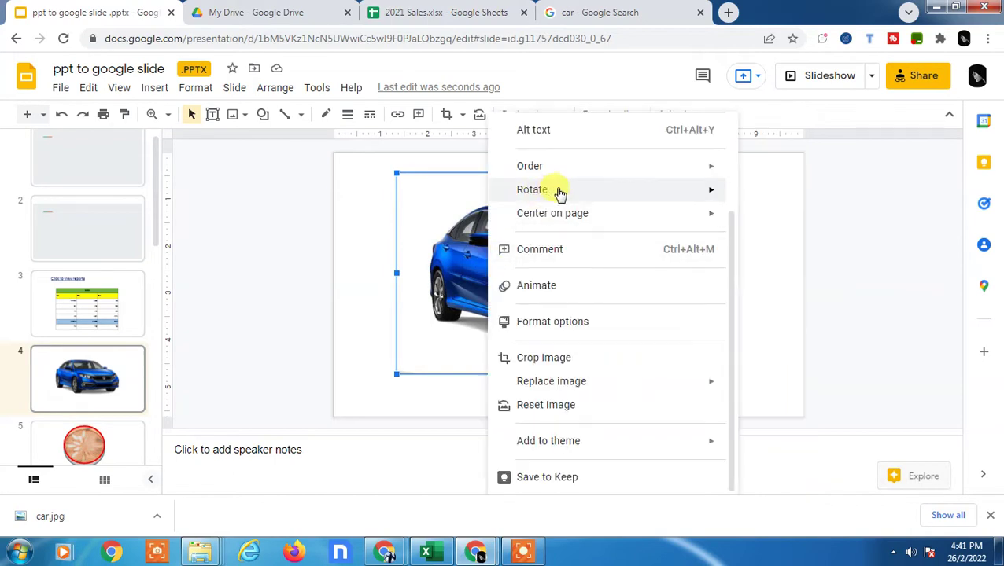
scroll(560, 192, "up", 2)
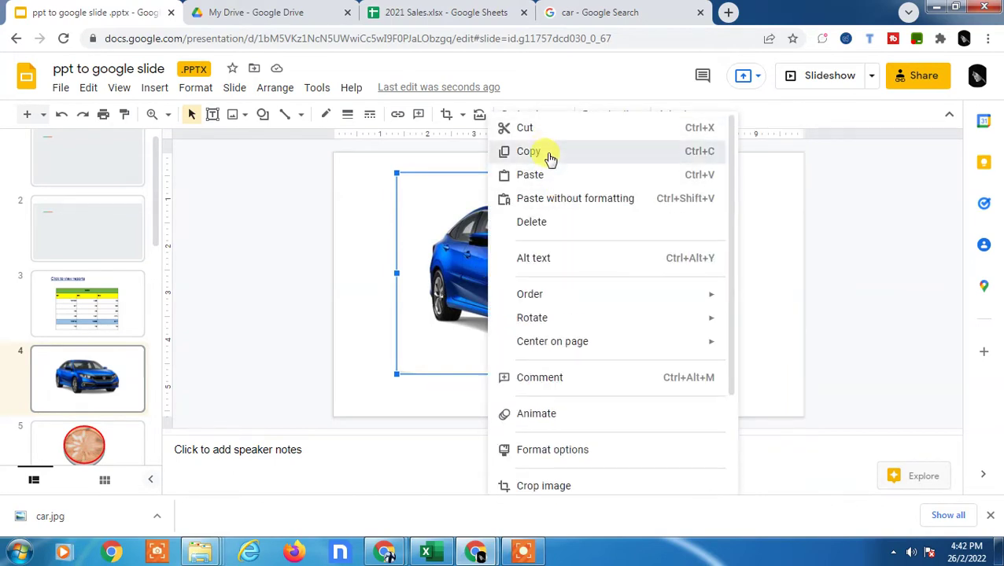
left_click(549, 158)
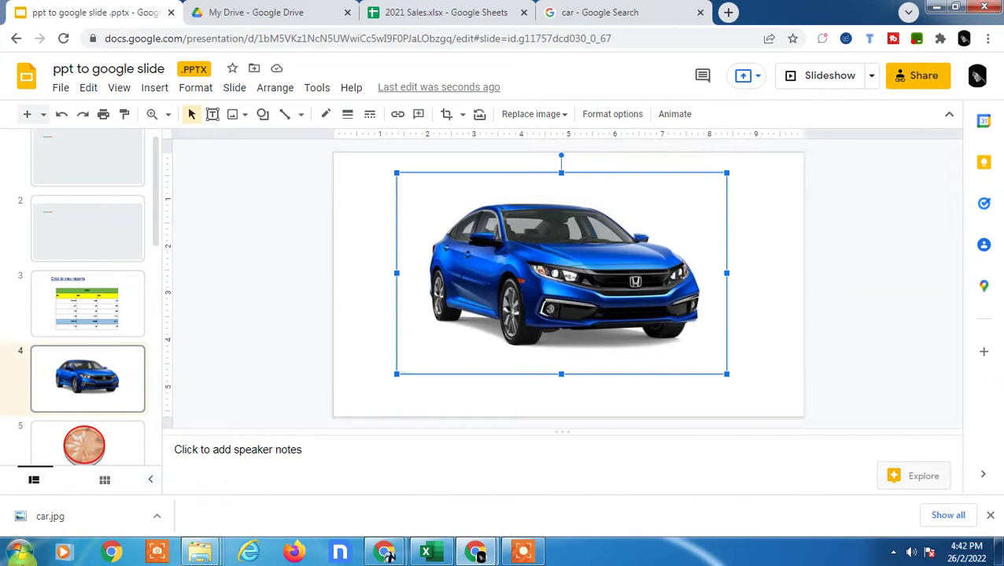
Switch to Paint with a blank canvas and dismiss the software licensing notice.
left_click(18, 554)
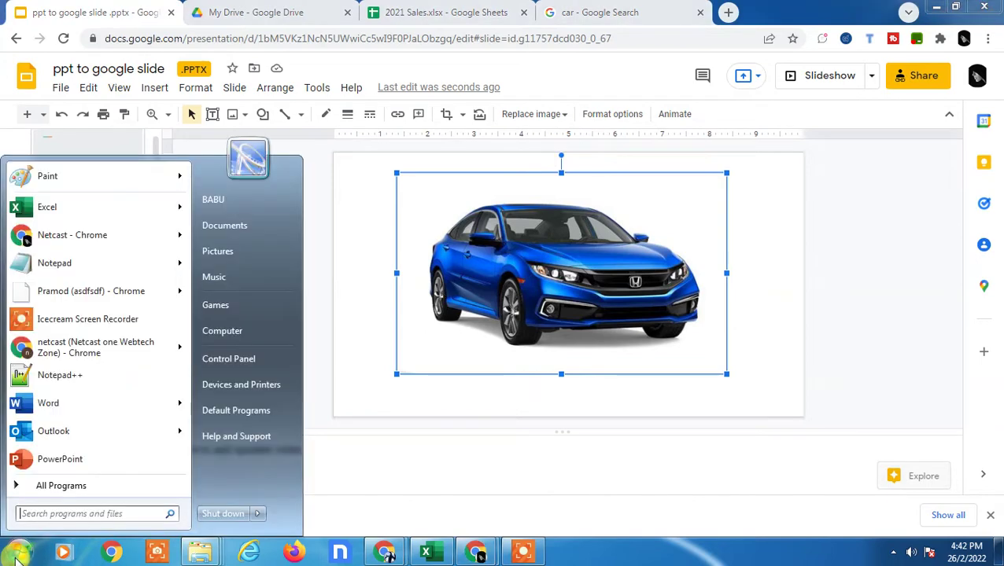
left_click(48, 176)
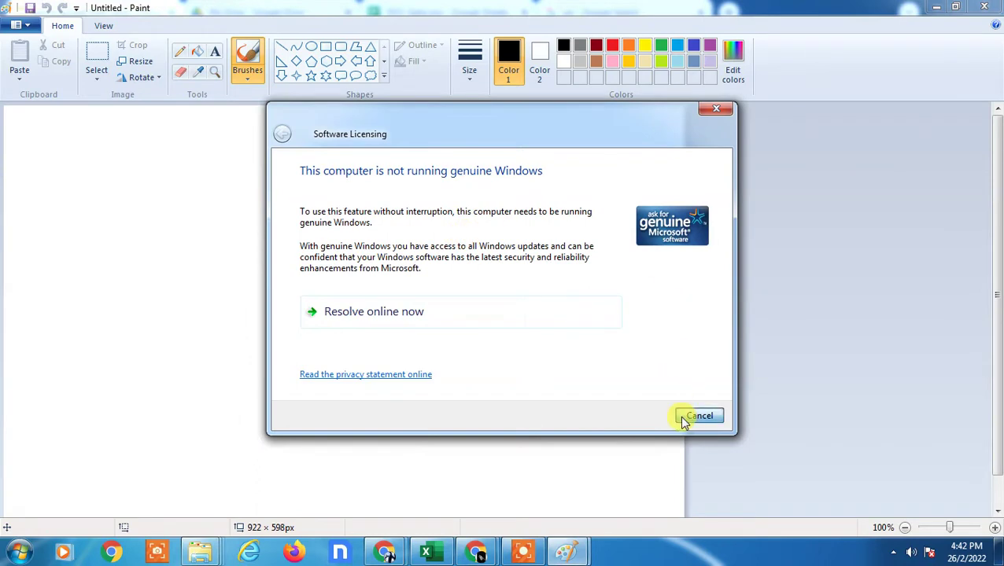
left_click(696, 417)
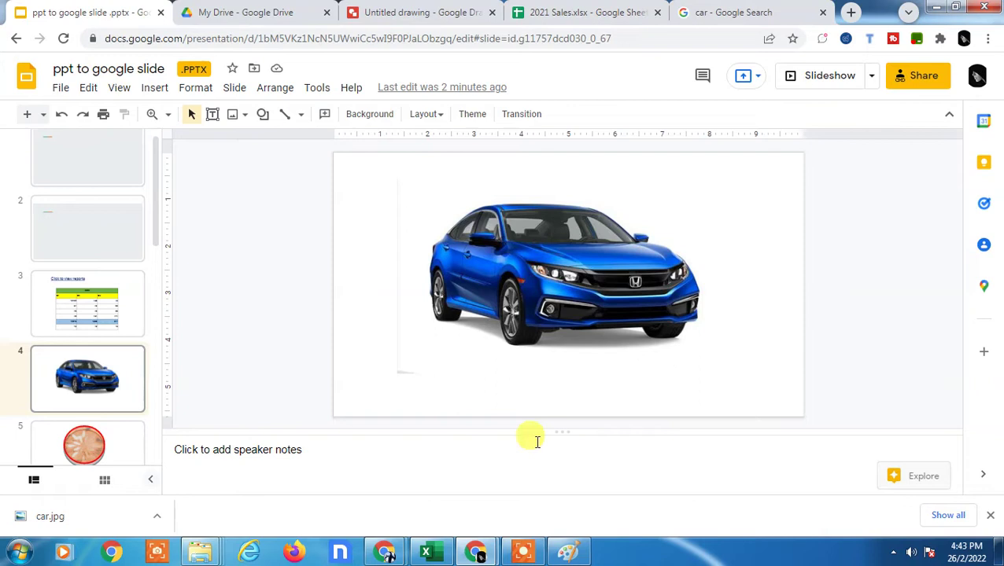
Download the current car slide as a PNG image.
left_click(594, 227)
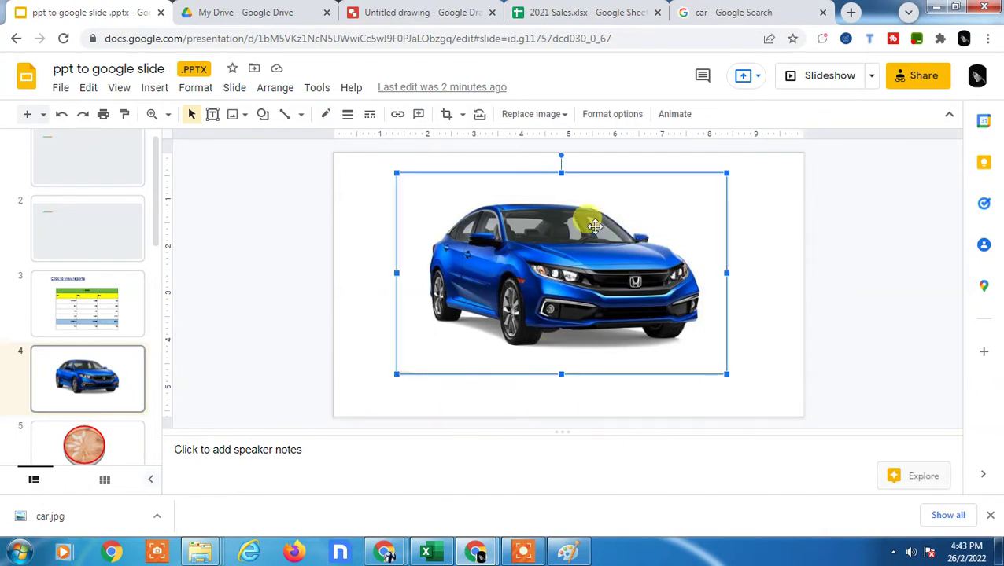
left_click(71, 93)
mouse_move(163, 313)
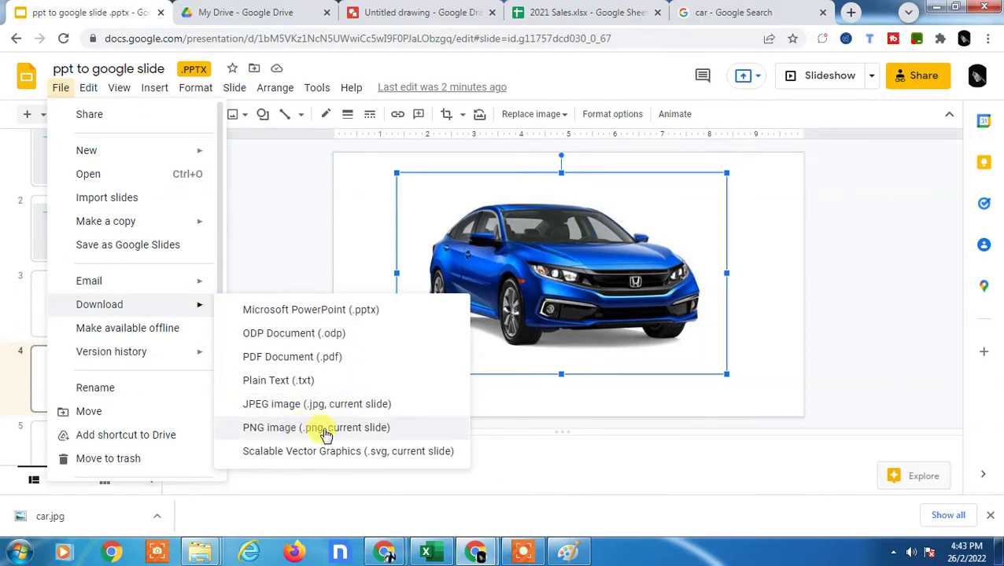
left_click(350, 429)
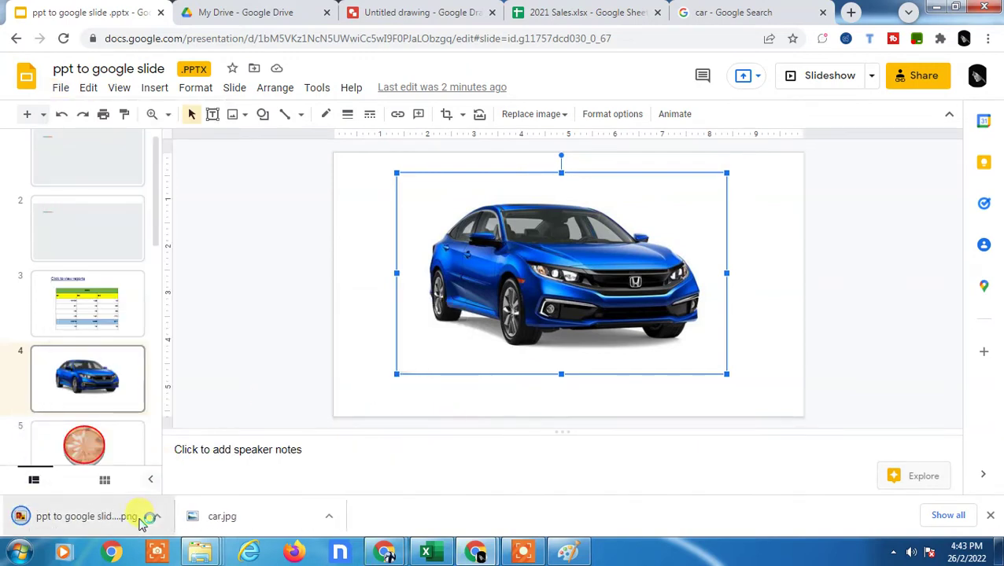
View the downloaded PNG in Windows Photo Viewer, dismissing the licensing notice, and close the viewer.
left_click(71, 521)
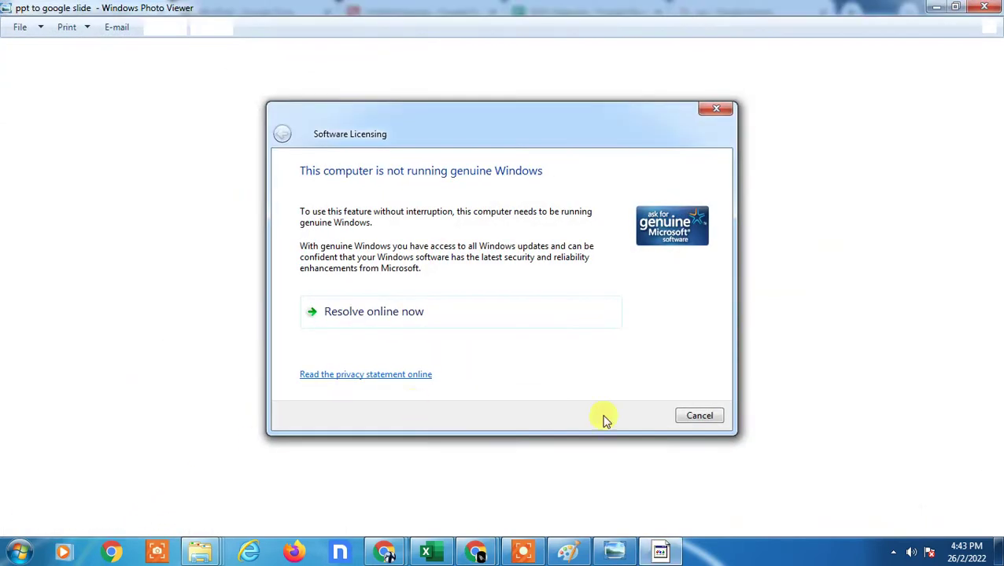
left_click(699, 416)
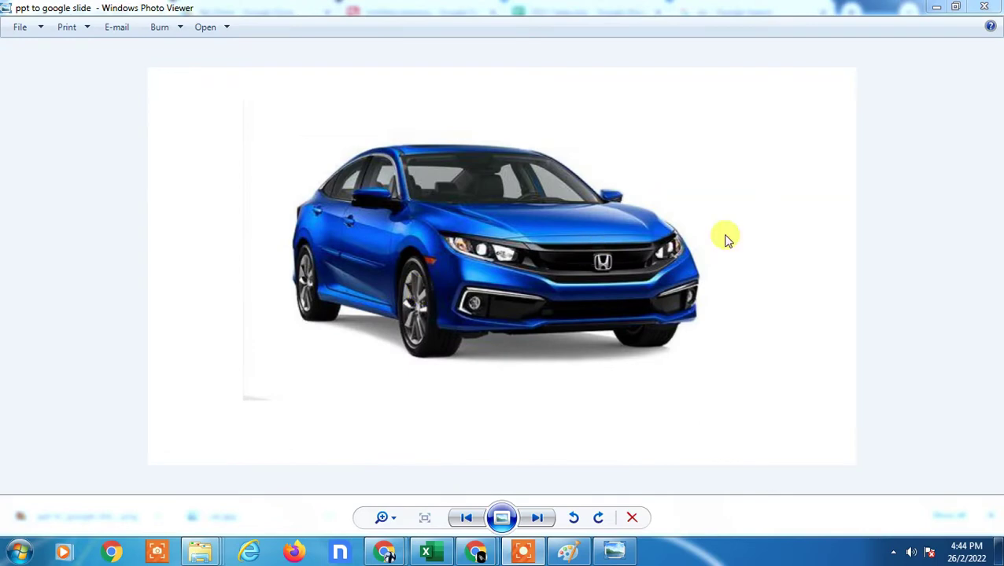
left_click(995, 6)
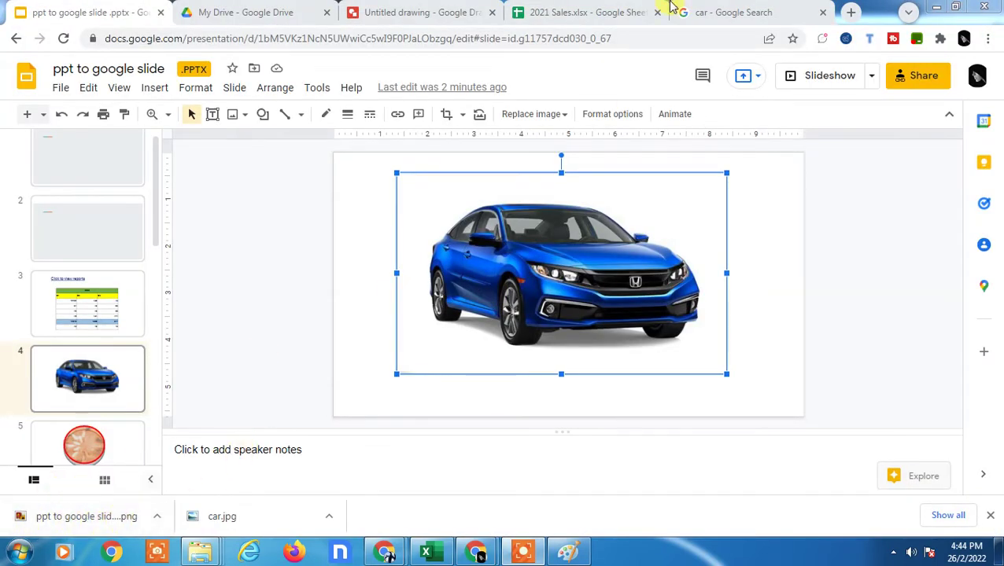
Load the Google home page in the browser tab that holds the car image search.
left_click(727, 11)
left_click(383, 43)
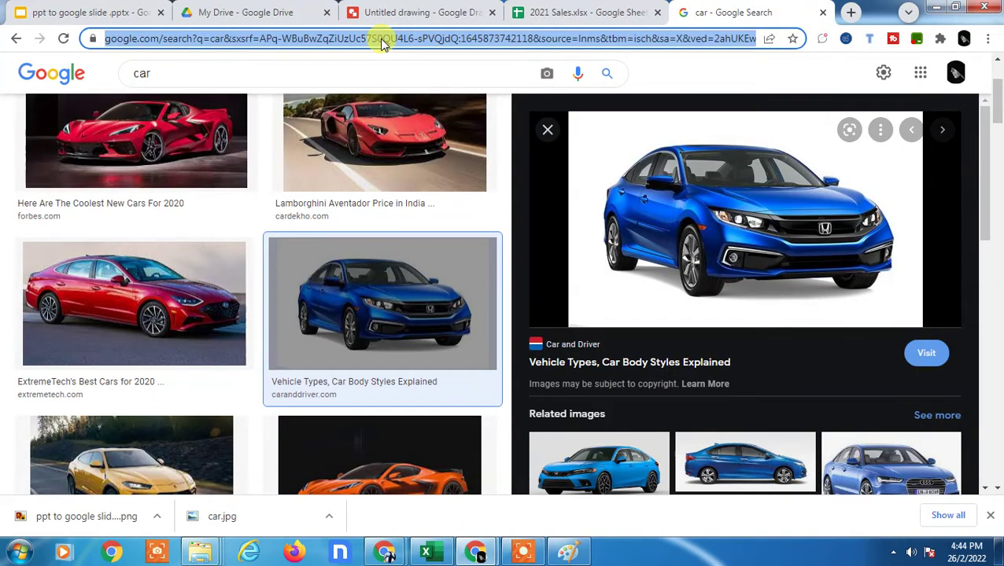
type("foo")
key("BackSpace")
key("BackSpace")
key("BackSpace")
type("goo")
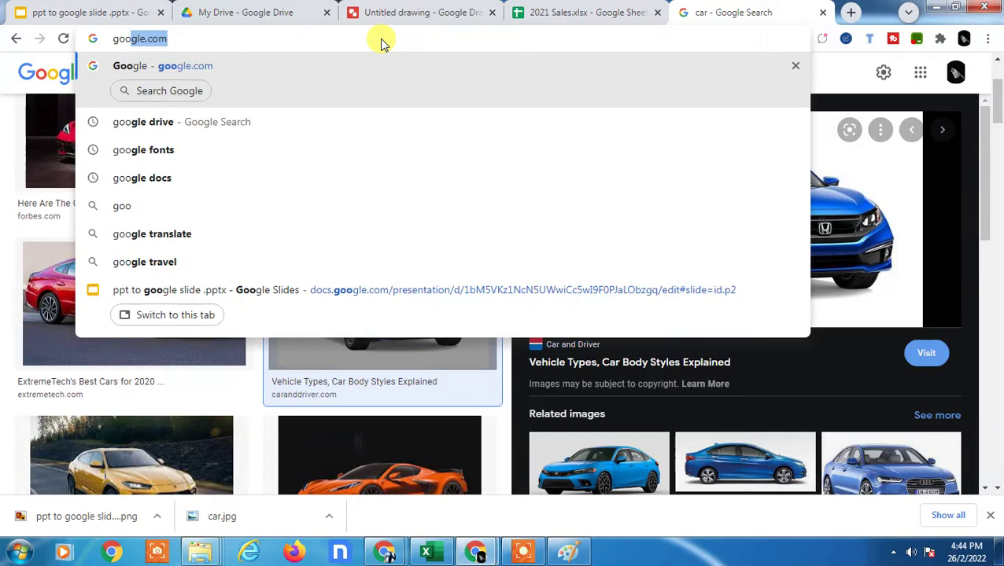
key("Return")
Search Google for "remove background" and open the image upload page of remove.bg.
left_click(352, 200)
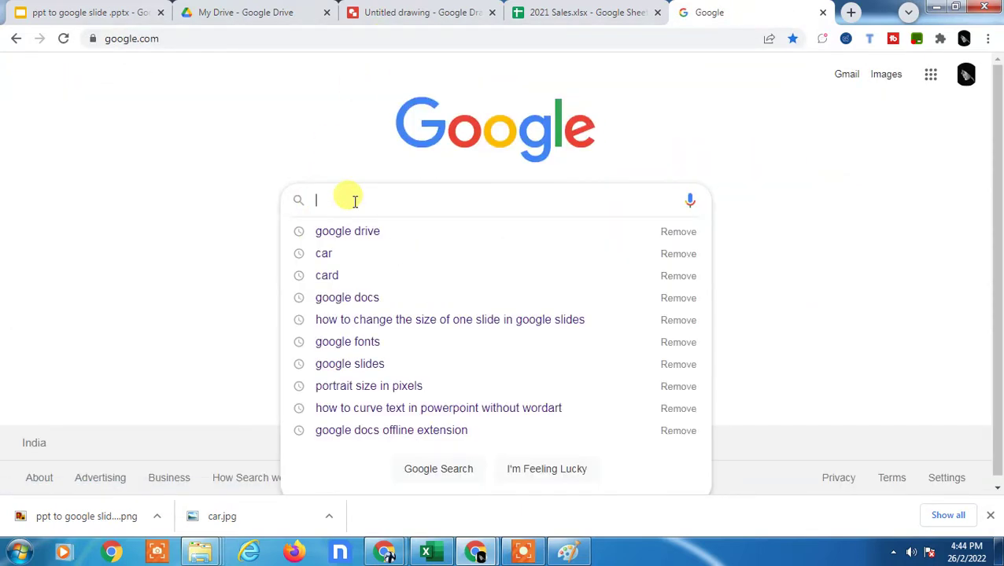
type("remove")
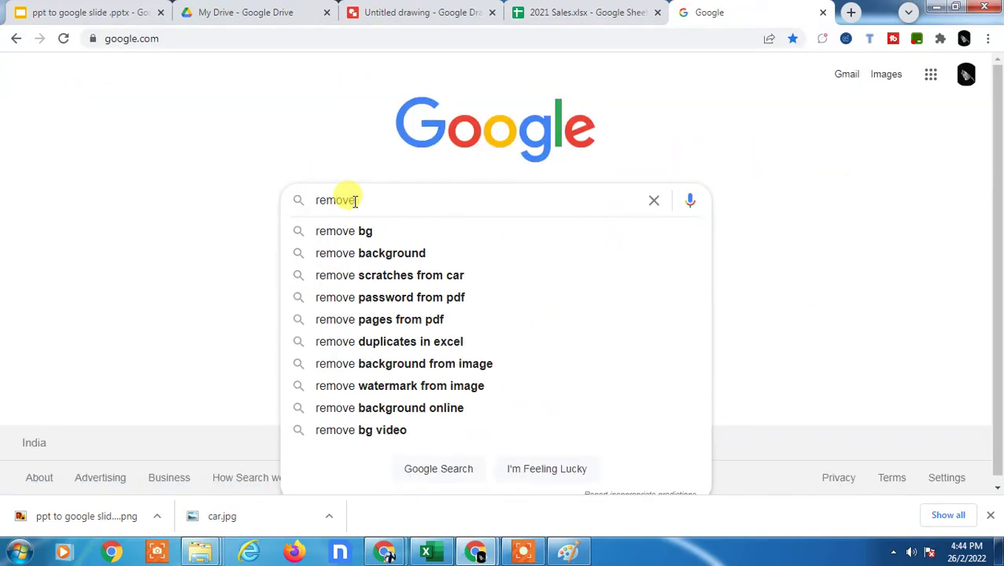
left_click(452, 252)
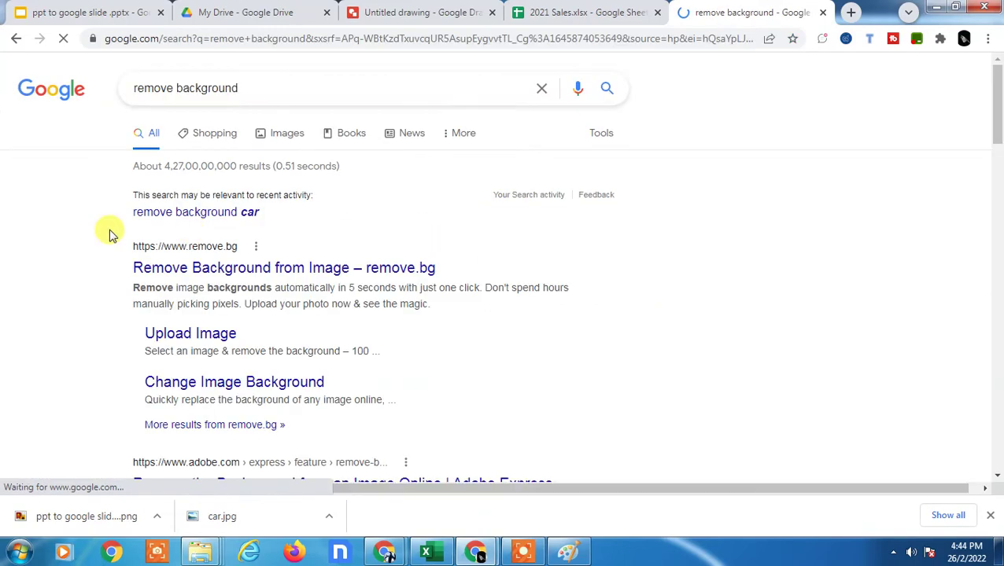
scroll(206, 246, "down", 1)
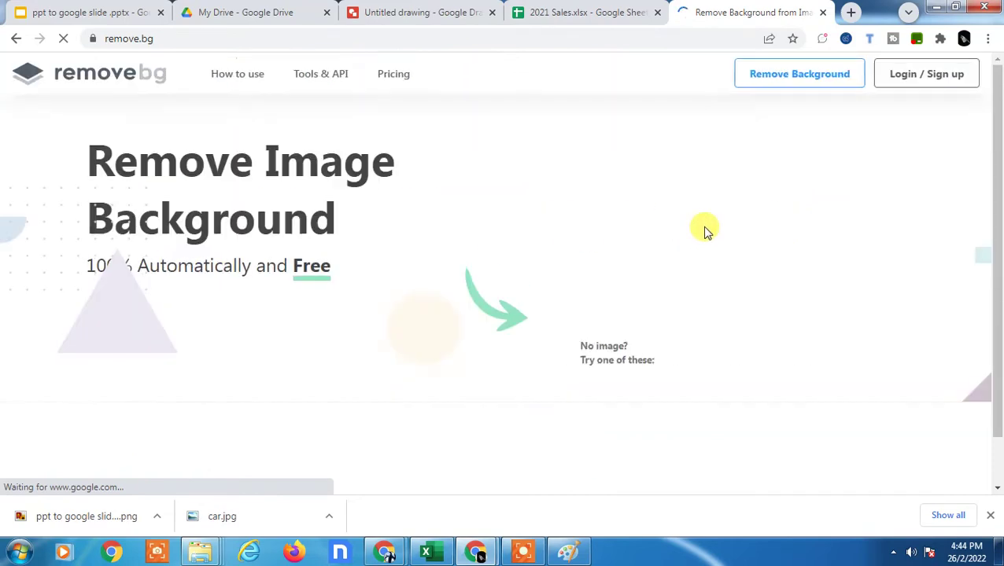
scroll(706, 230, "down", 2)
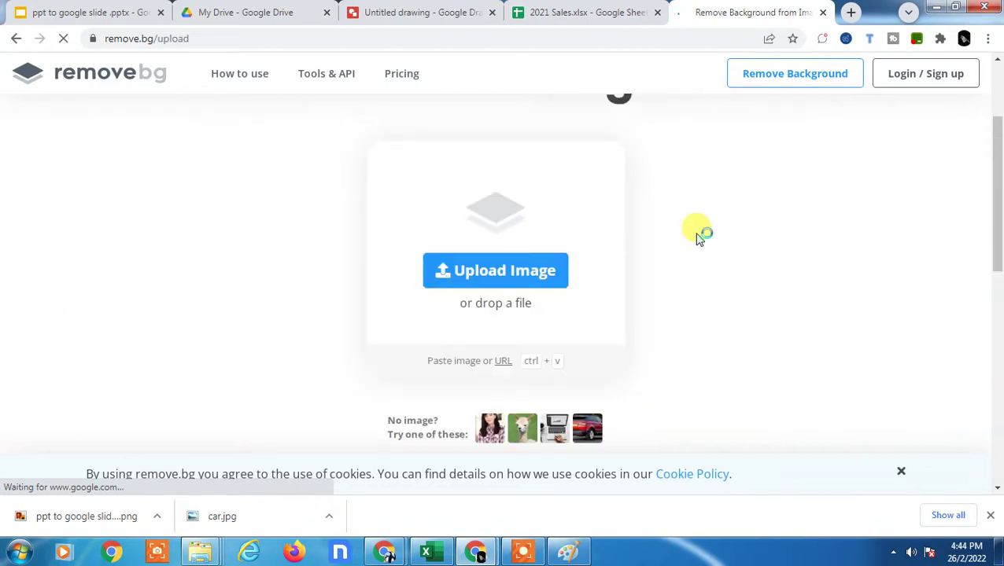
Upload the slide image "ppt to google slide .pptx" from the Downloads folder to remove.bg.
left_click(522, 282)
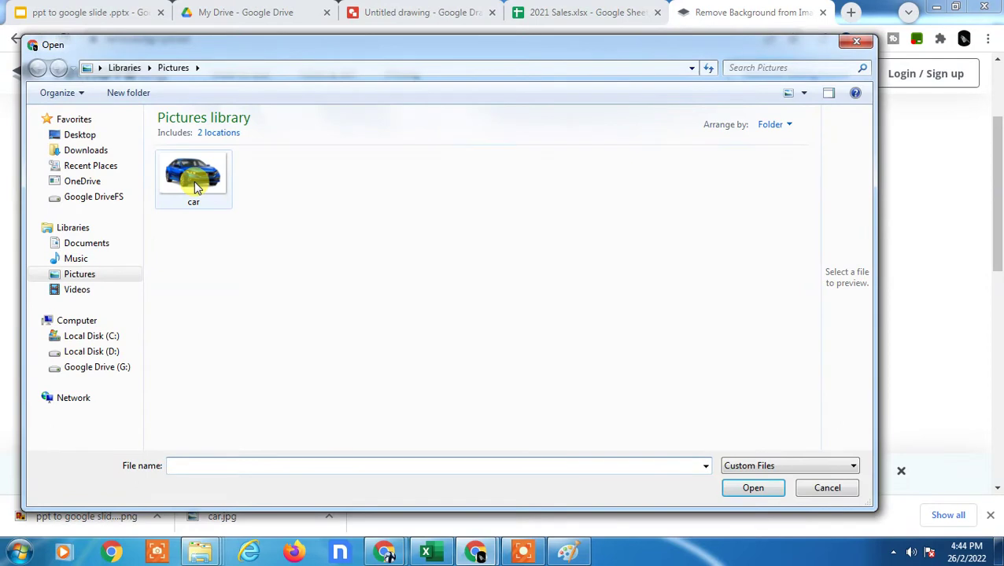
left_click(194, 181)
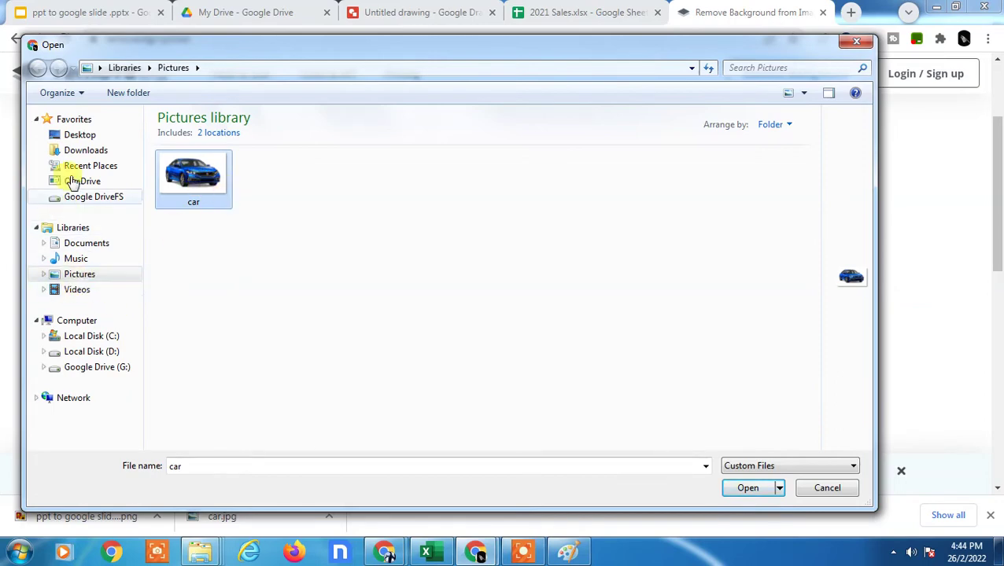
left_click(76, 150)
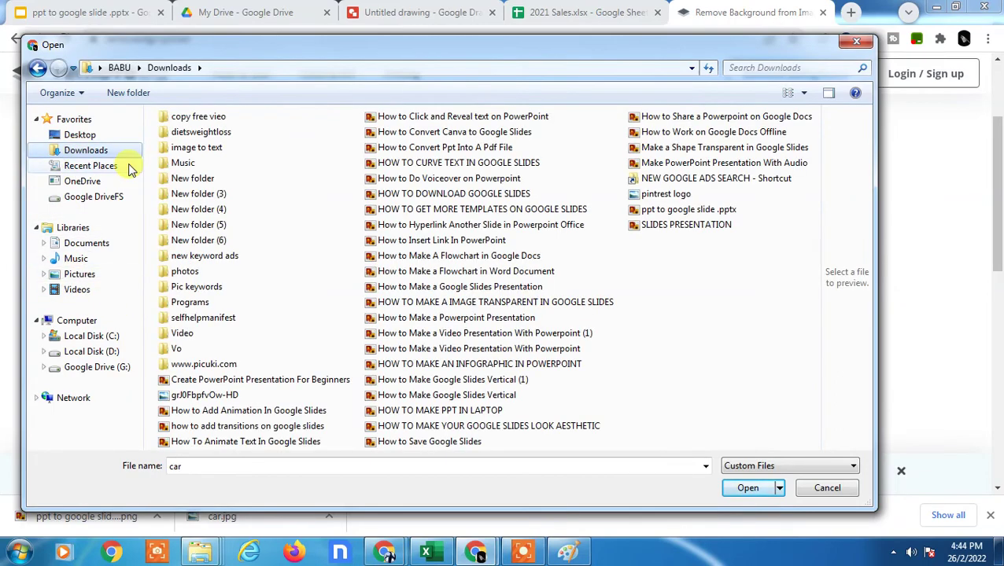
left_click(680, 210)
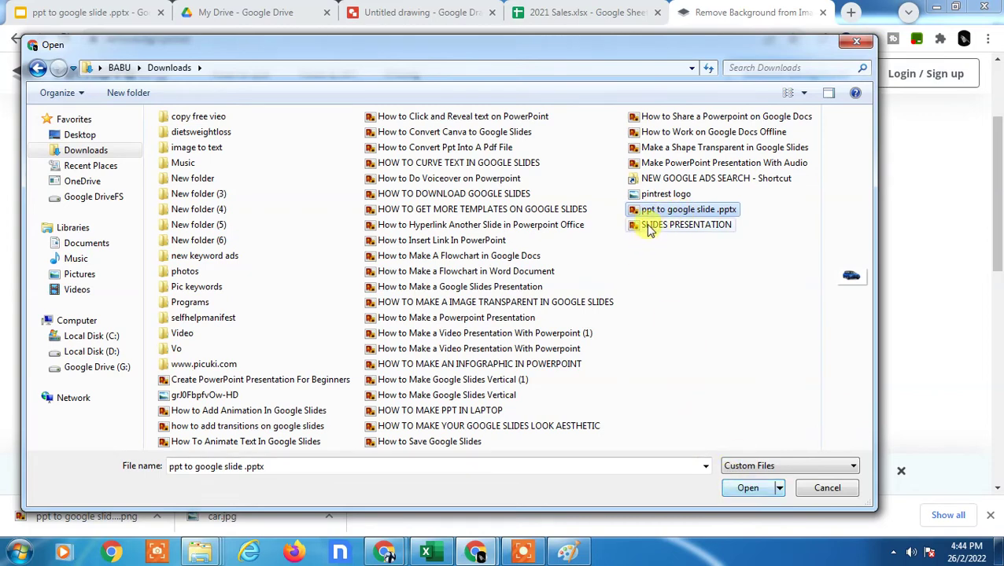
left_click(679, 224)
left_click(684, 211)
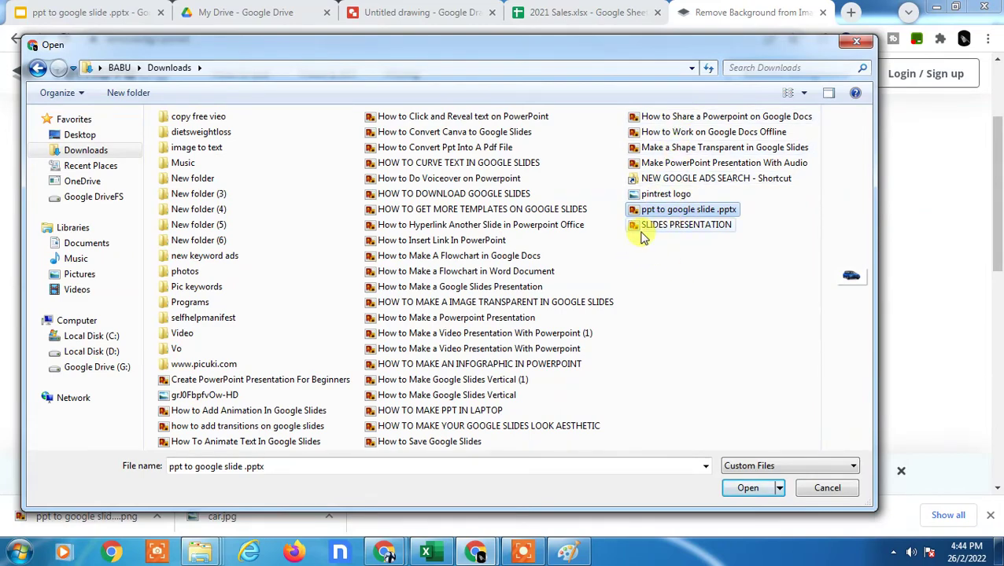
left_click(746, 489)
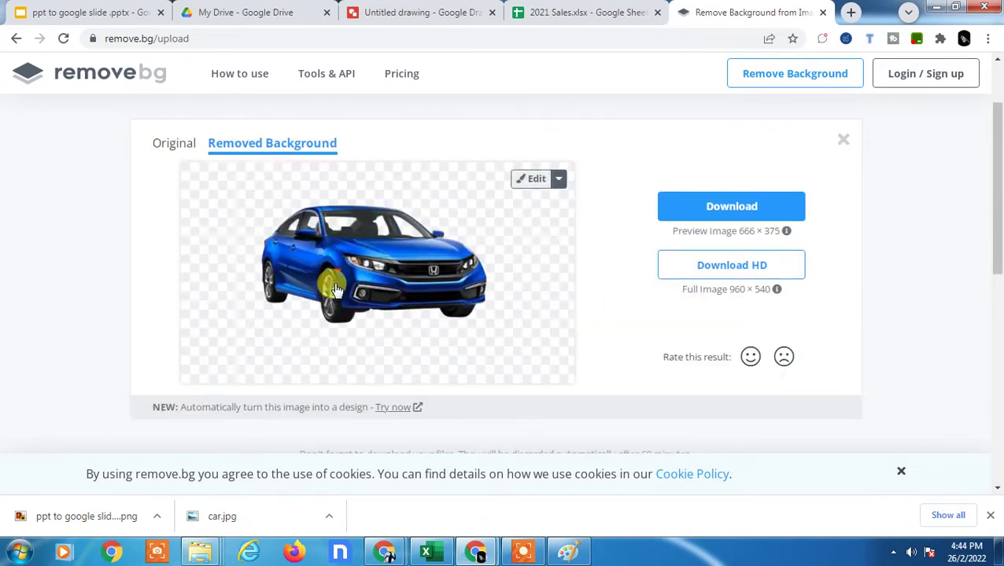
Dismiss the full-size HD download offer and download the 666 × 375 preview image of the background-free car.
left_click(735, 271)
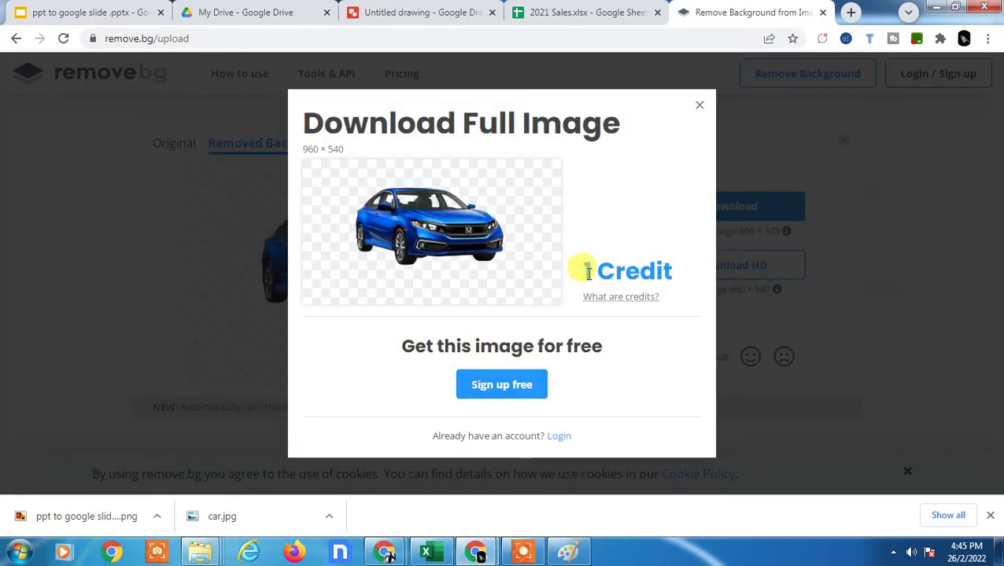
left_click(699, 105)
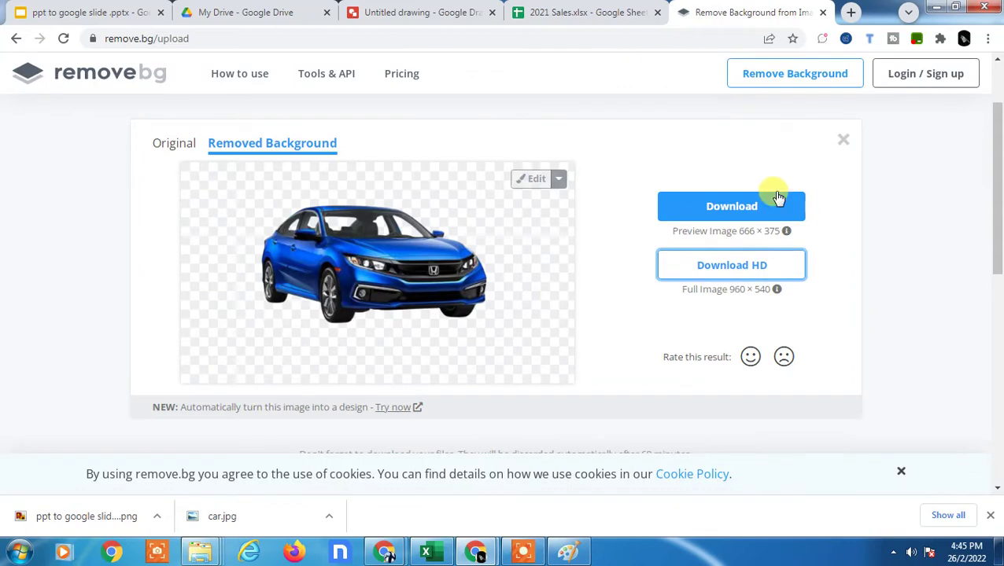
left_click(717, 206)
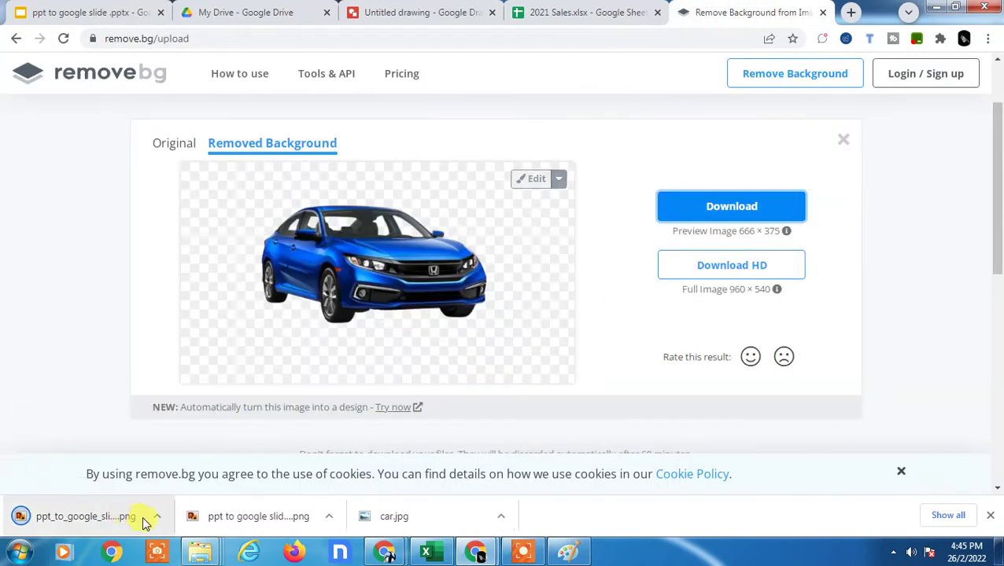
Show the downloaded cutout image in its folder and rename the file to "background remove".
left_click(156, 518)
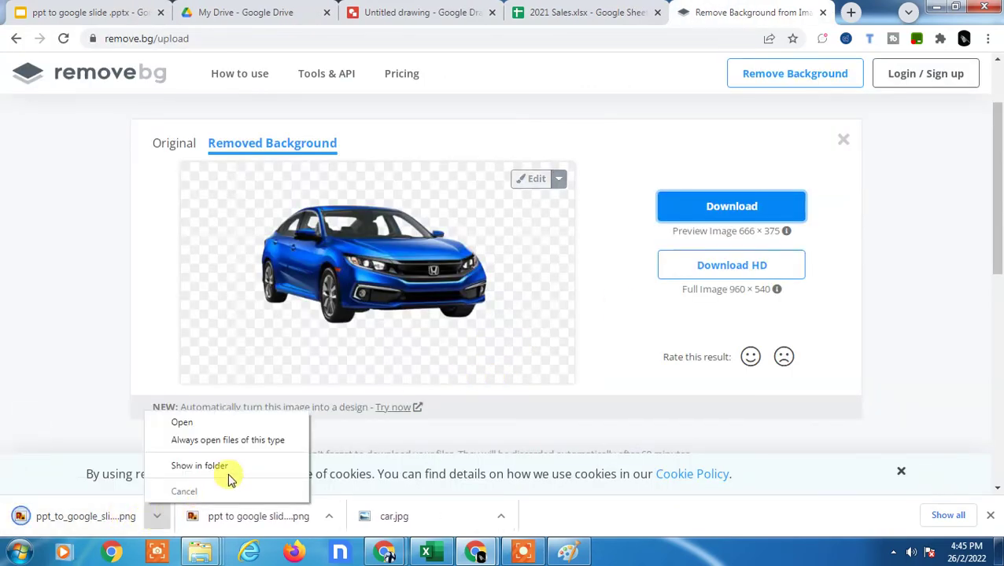
left_click(229, 466)
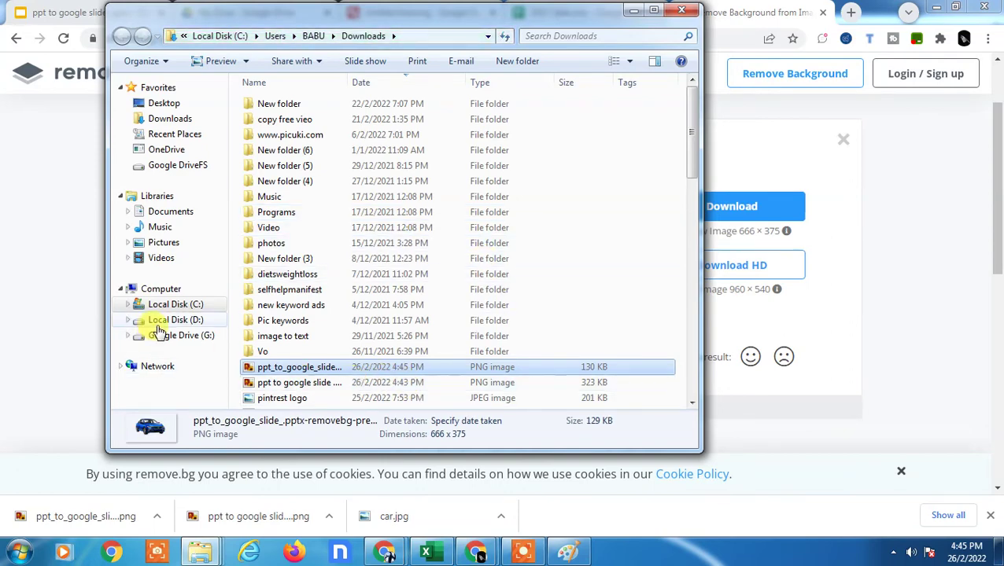
key("F2")
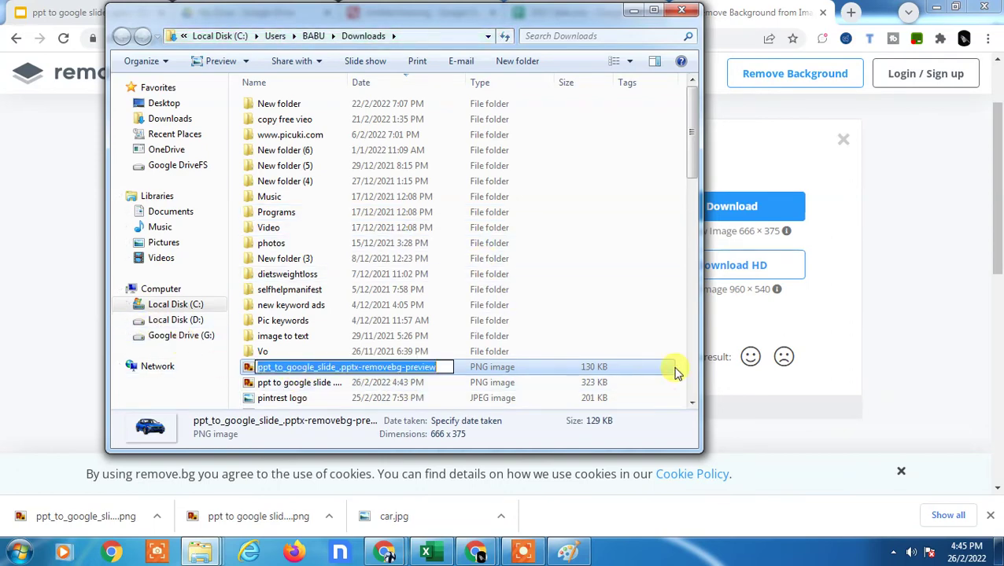
type("backg")
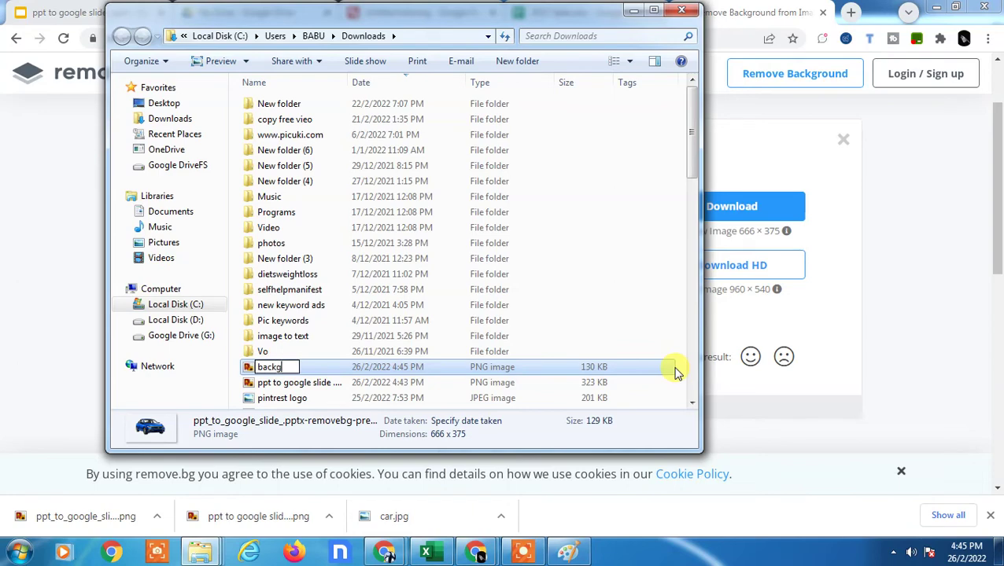
type("round remove")
key("Return")
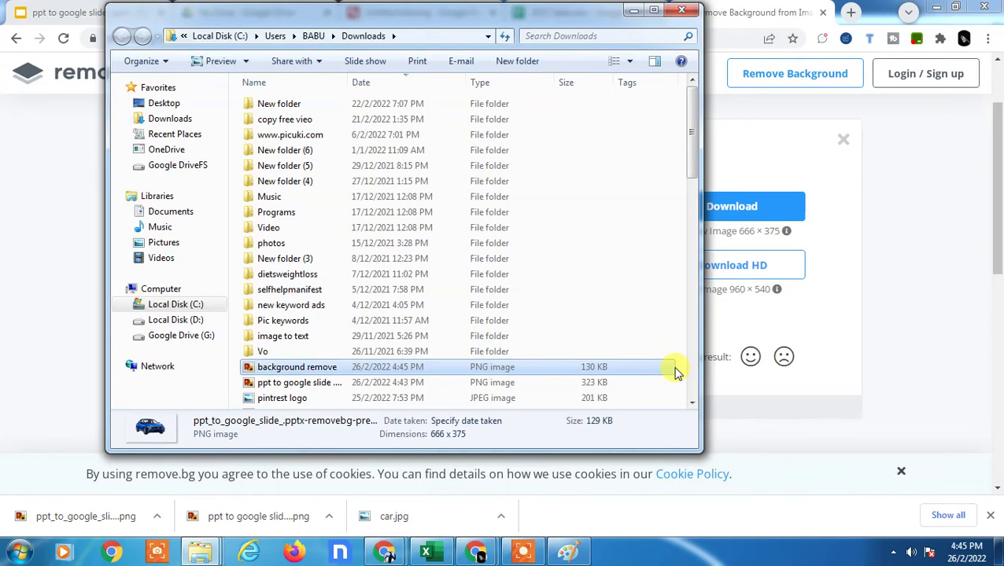
Return to the Google Slides presentation and delete the original car picture from slide 4.
left_click(325, 179)
left_click(248, 6)
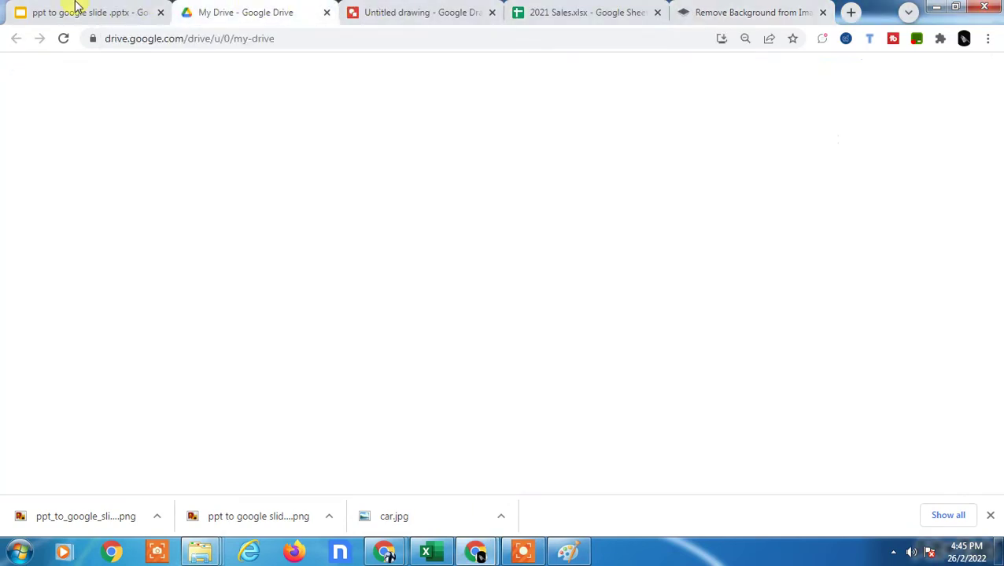
left_click(74, 8)
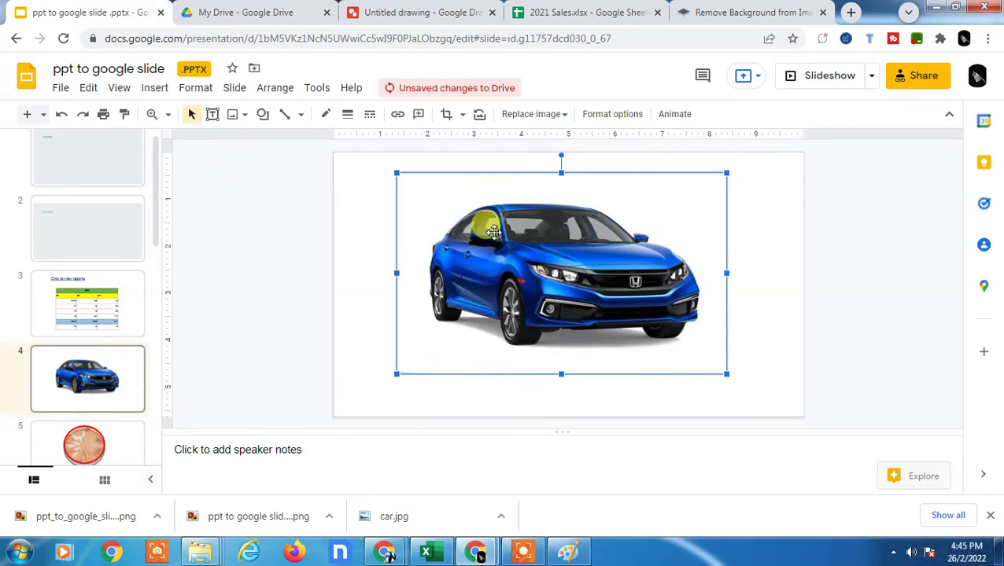
key("Delete")
Insert the "background remove" image from the Downloads folder on slide 4 and move it to the slide's upper-right area.
left_click(152, 89)
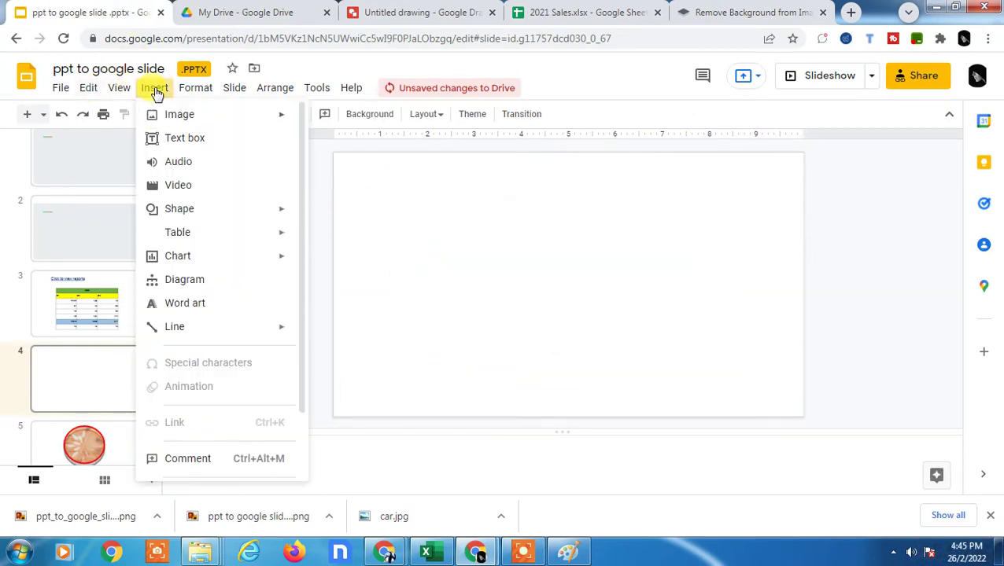
mouse_move(202, 114)
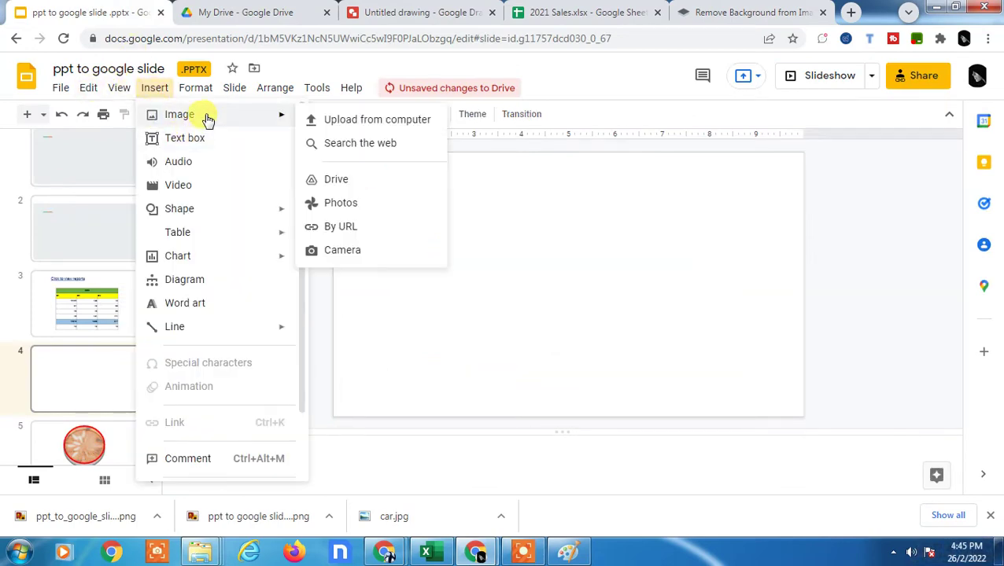
left_click(359, 120)
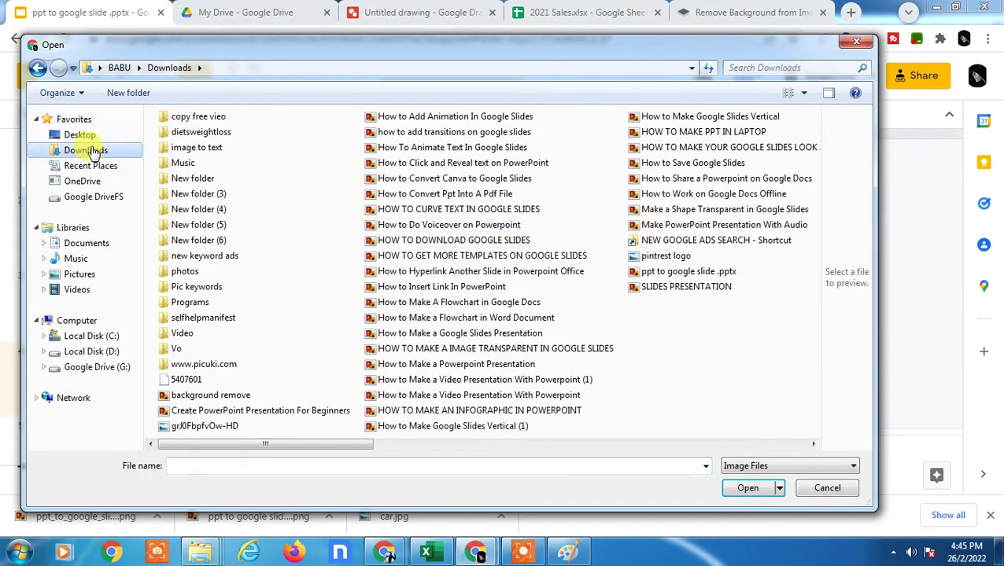
double_click(236, 394)
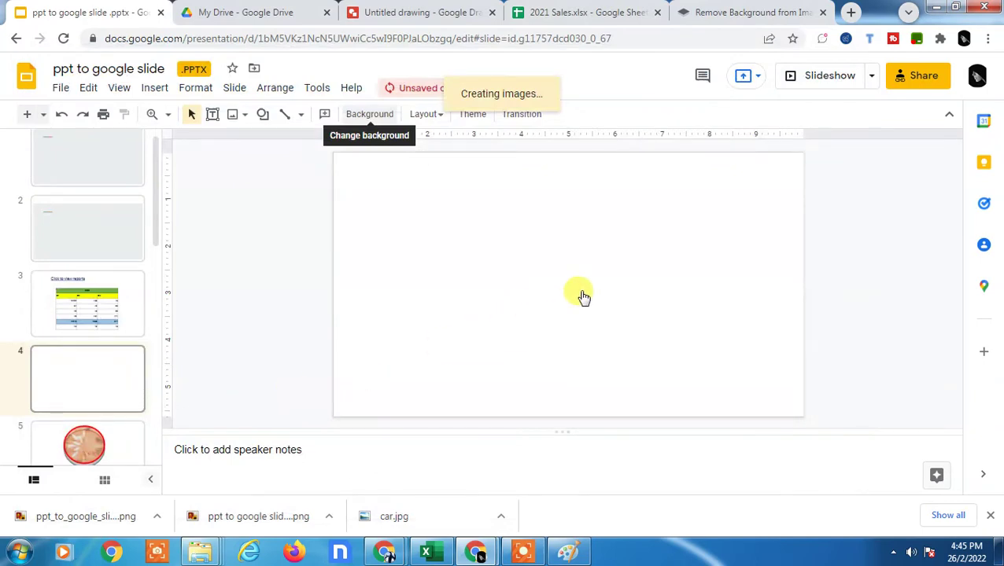
left_click_drag(590, 282, 739, 258)
Crop the inserted picture from its lower-right and upper-left corners so its frame fits closely around the car.
double_click(739, 263)
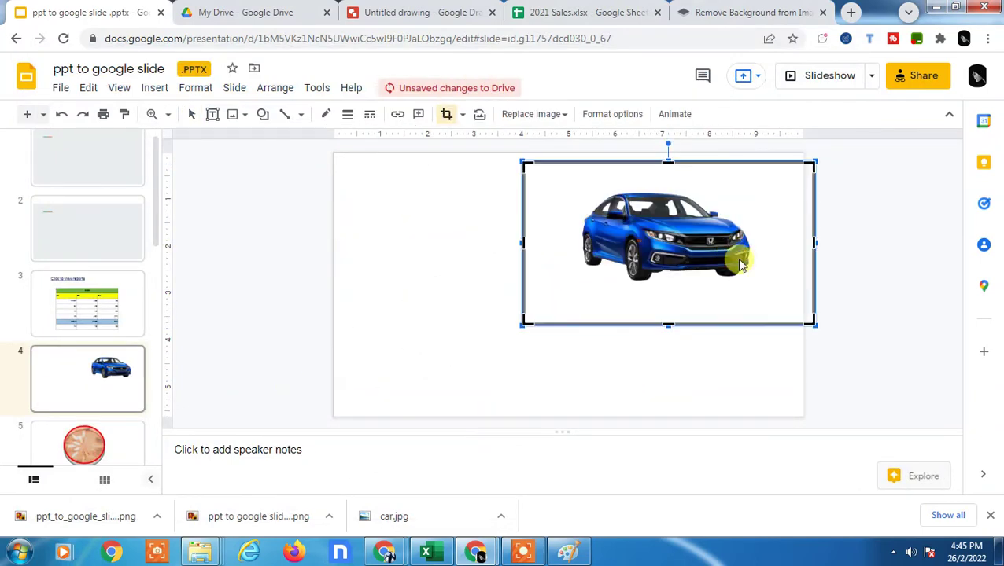
key("Escape")
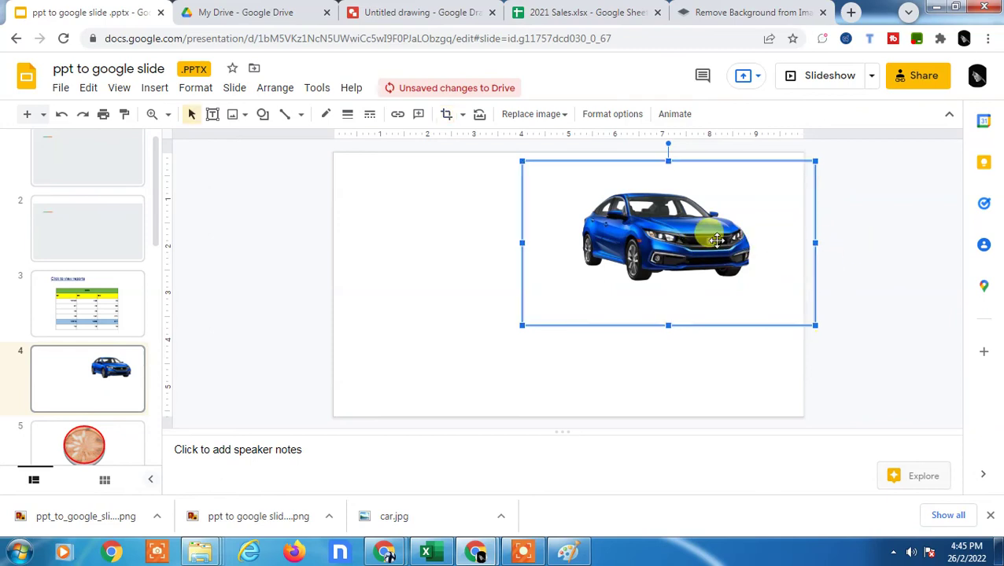
double_click(706, 237)
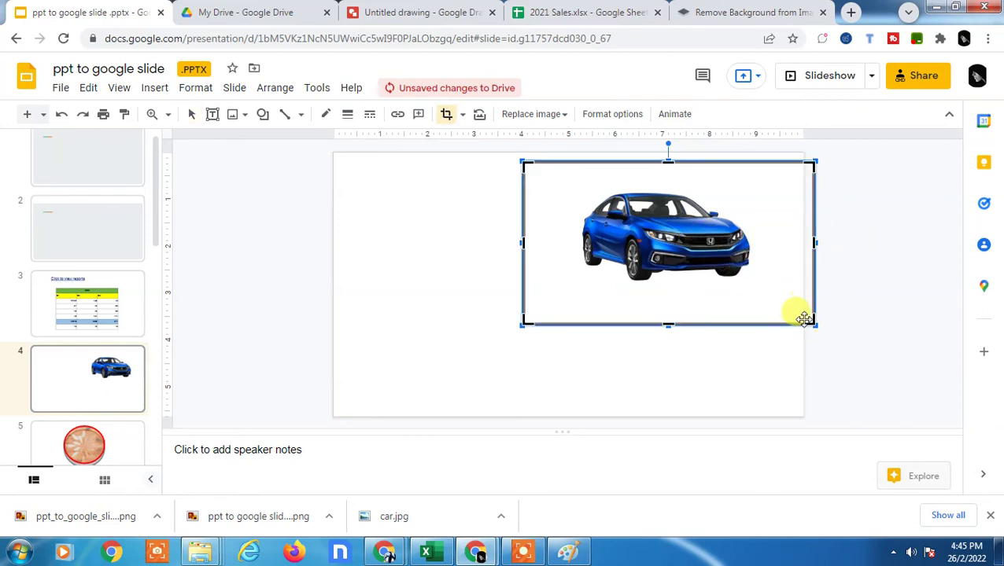
left_click_drag(811, 323, 753, 283)
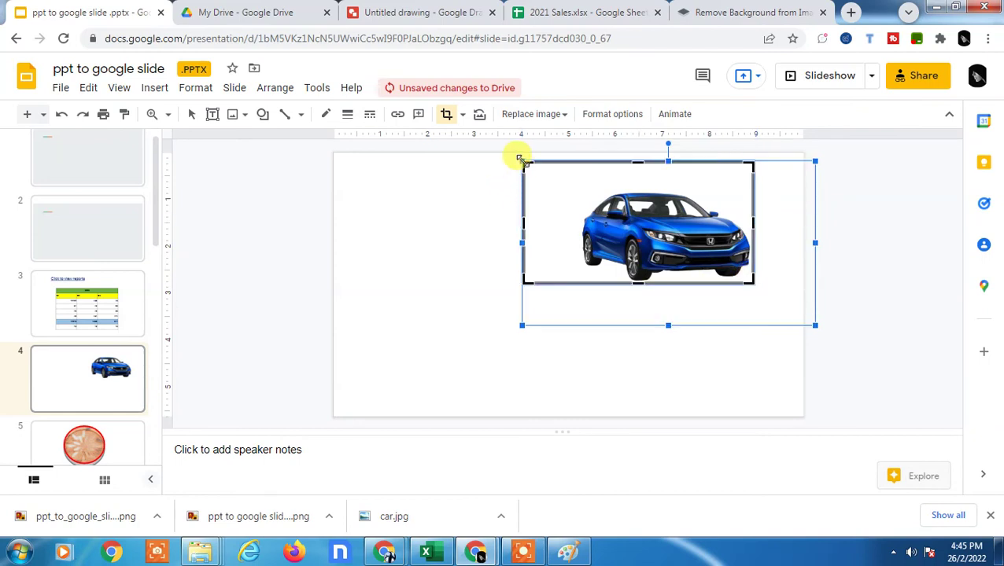
left_click_drag(522, 160, 568, 186)
key("Return")
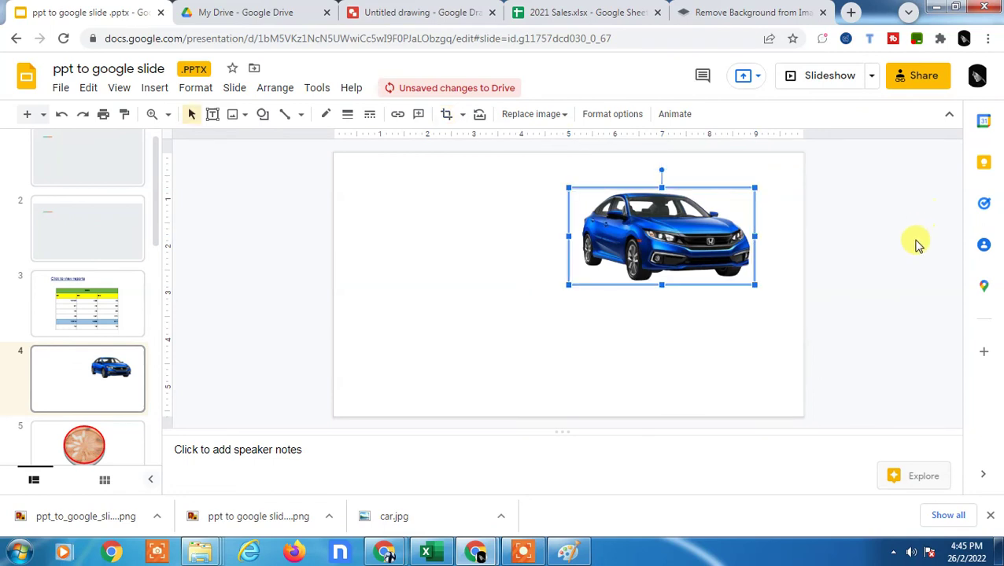
Move the cropped car picture toward the slide's lower-left corner and back to the upper-right area.
left_click_drag(676, 241, 418, 385)
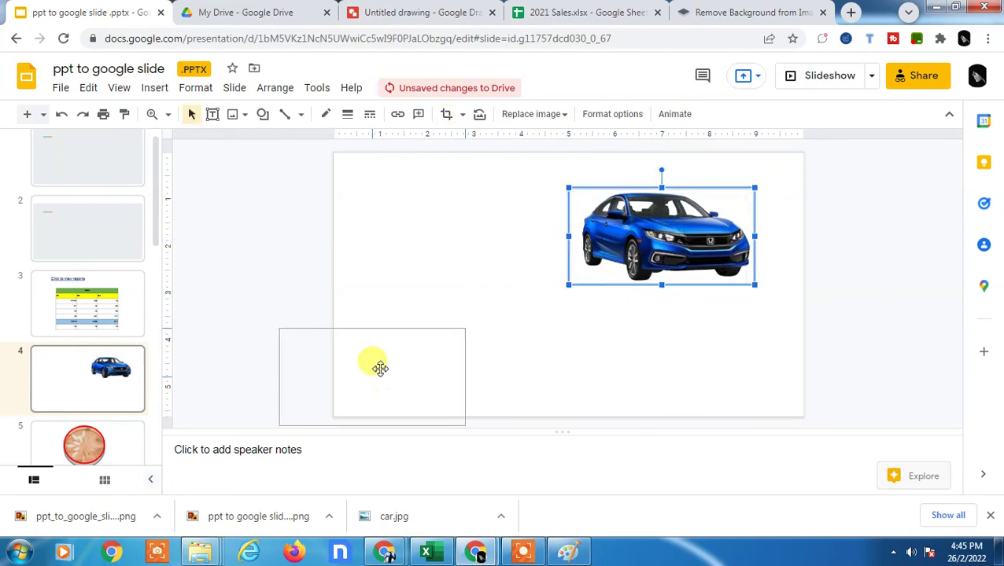
left_click_drag(380, 368, 711, 235)
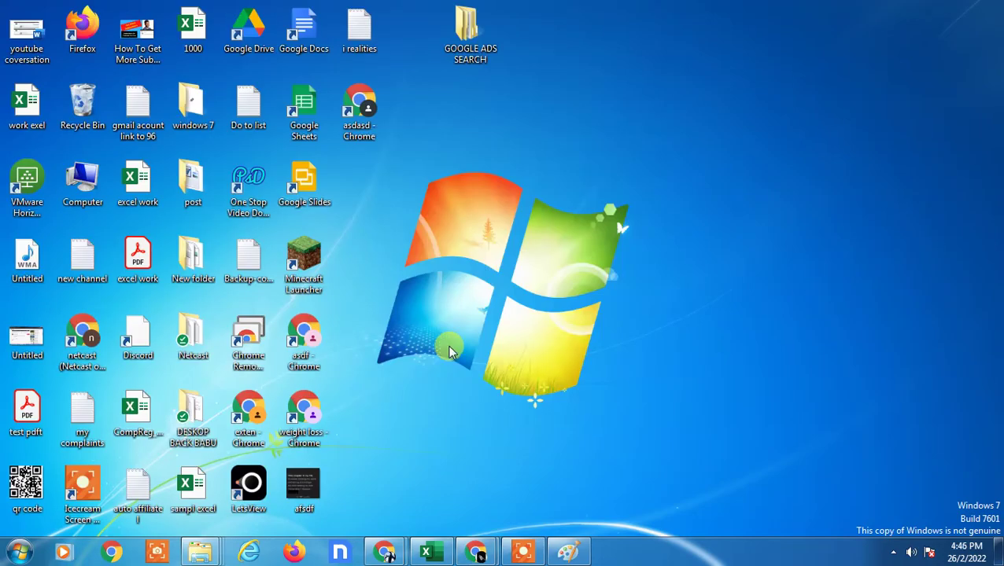